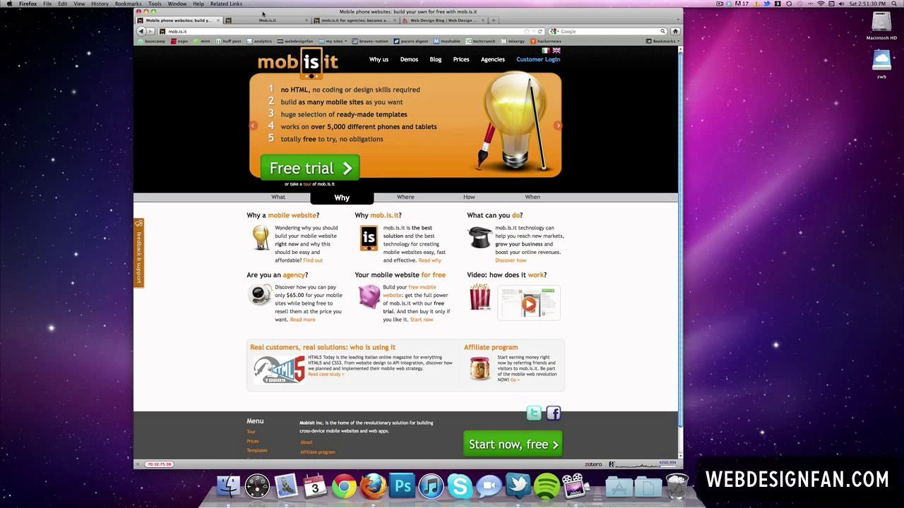
# - In the Web Design Fan Reviews site, start a new page titled "Web Design Fan RSS" with the RSS/ATOM feed type
pyautogui.click(268, 21)
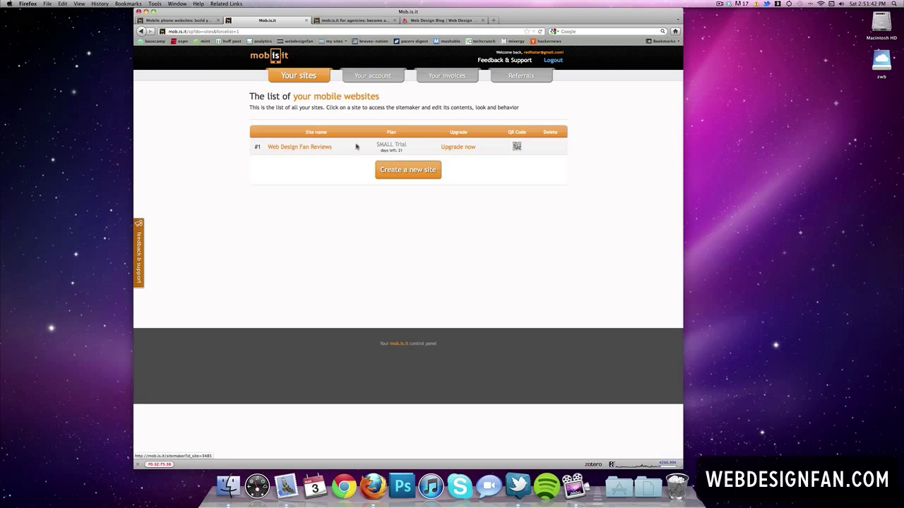
pyautogui.click(305, 146)
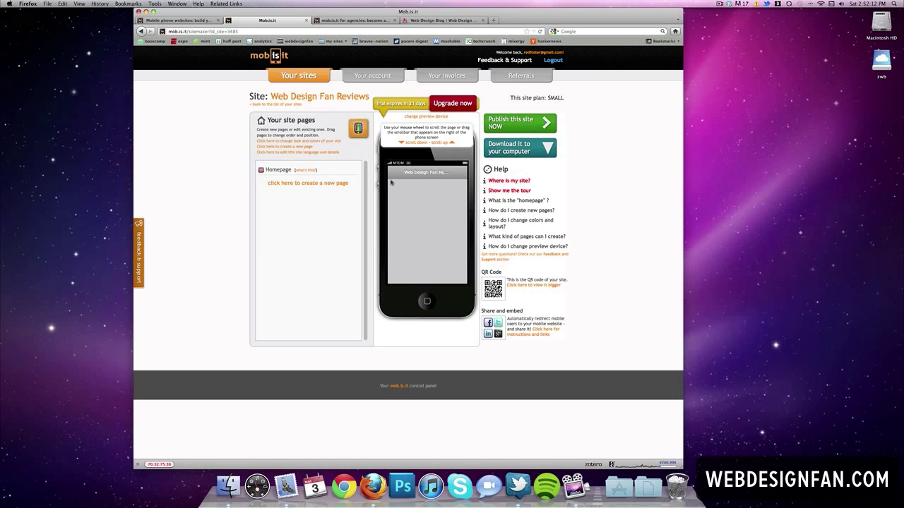
pyautogui.click(318, 184)
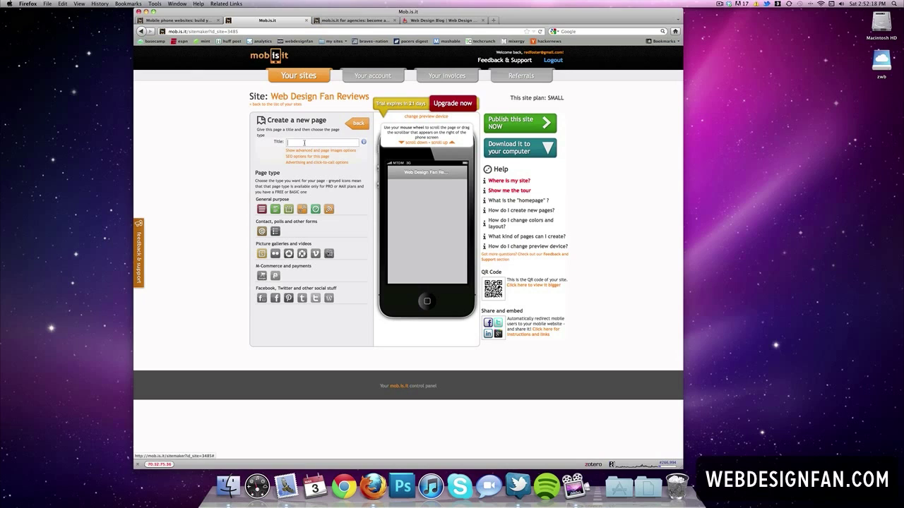
pyautogui.click(304, 143)
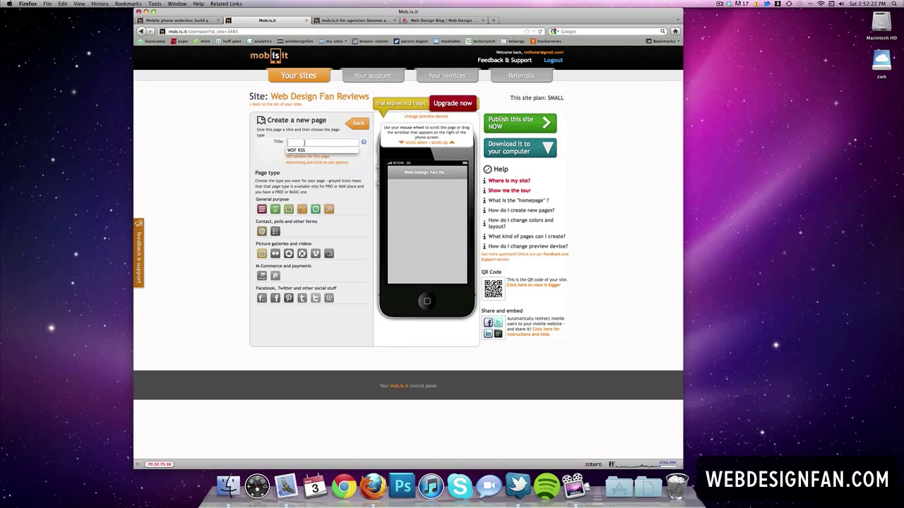
pyautogui.write('Web ')
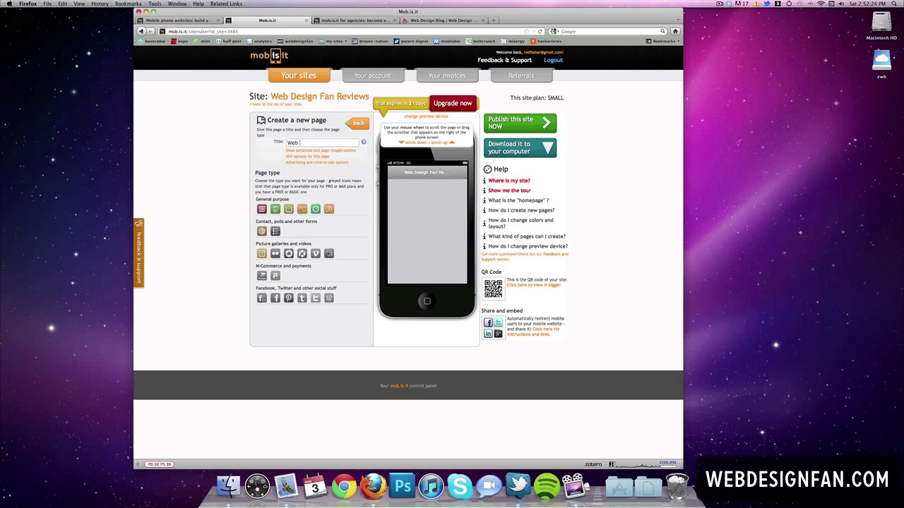
pyautogui.write('Design Fan RSS')
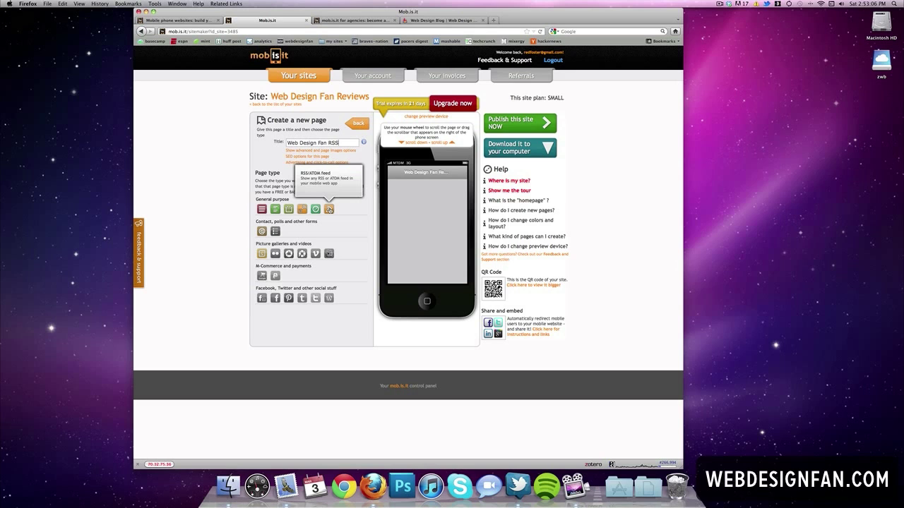
pyautogui.click(329, 210)
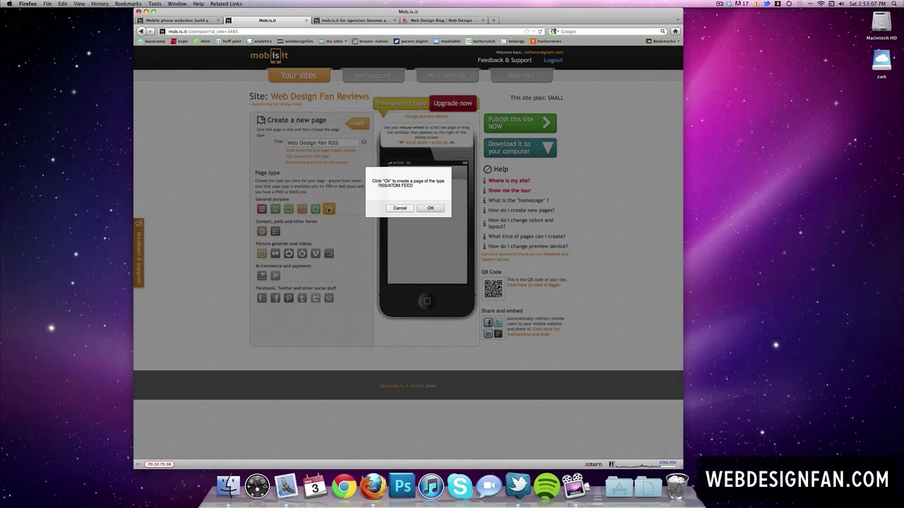
pyautogui.click(434, 208)
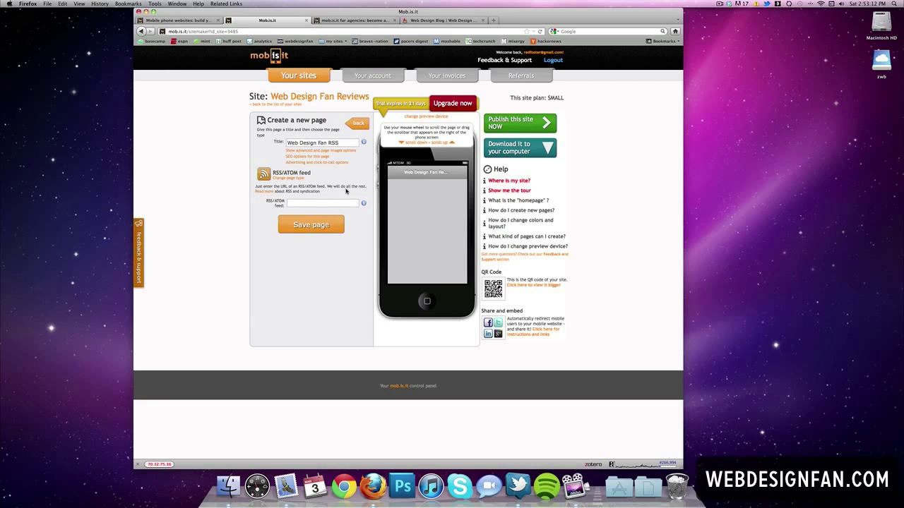
pyautogui.click(431, 21)
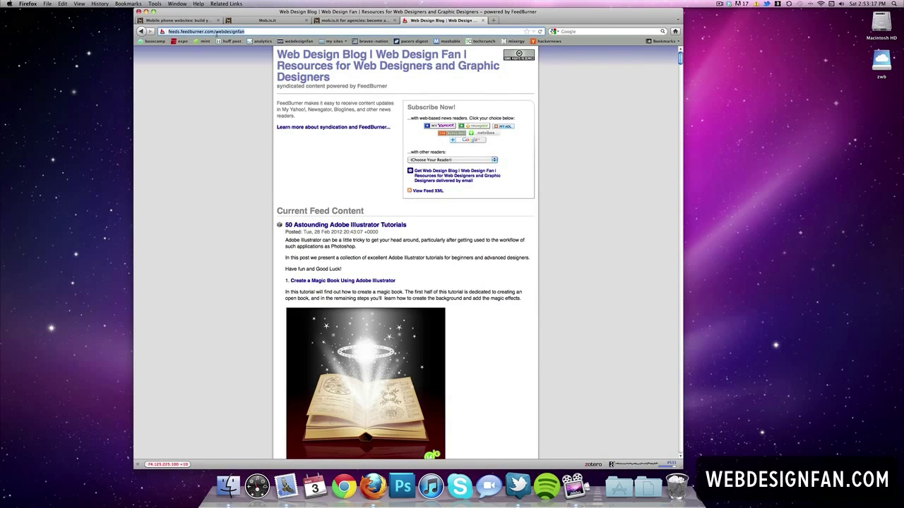
pyautogui.click(197, 22)
pyautogui.click(266, 20)
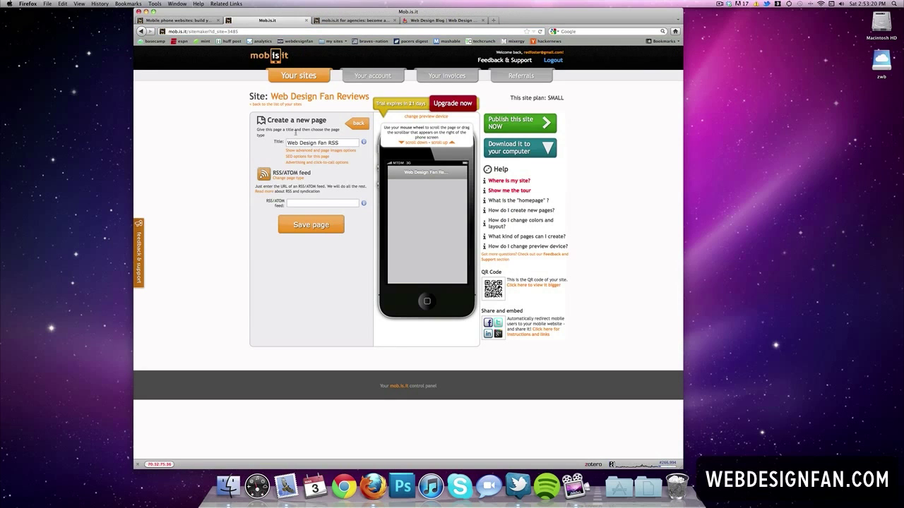
pyautogui.click(300, 203)
pyautogui.write('http://feeds.feedburner.com/webdesignfan')
pyautogui.click(313, 227)
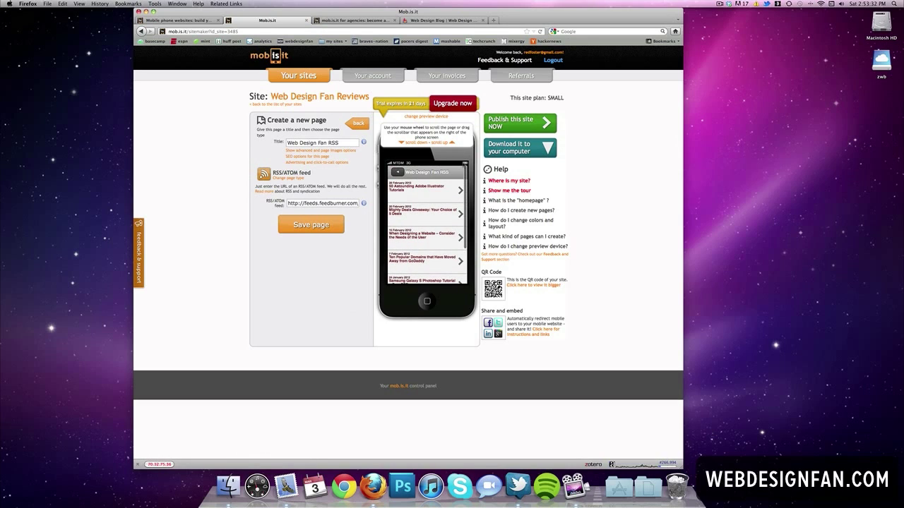
# - Check the homepage and the Web Design Fan RSS page in the phone preview, and return to the site pages list
pyautogui.click(398, 172)
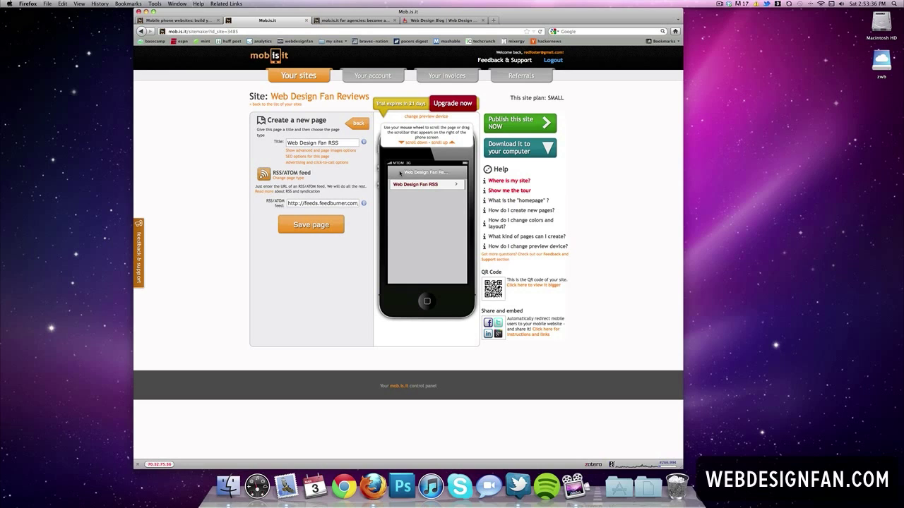
pyautogui.click(431, 185)
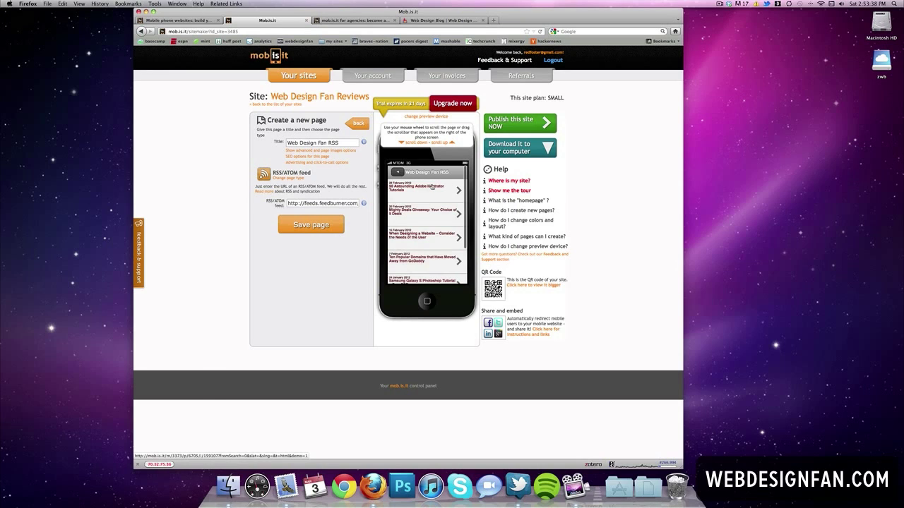
pyautogui.click(399, 172)
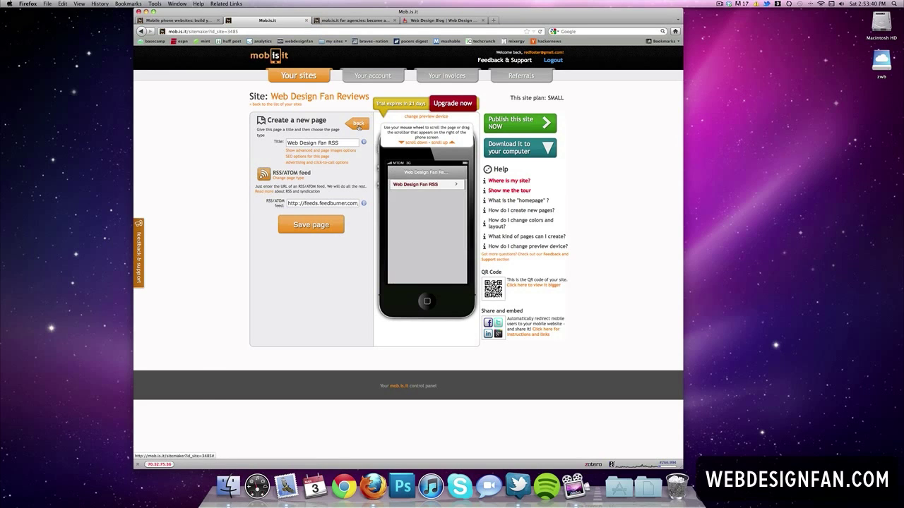
pyautogui.click(358, 125)
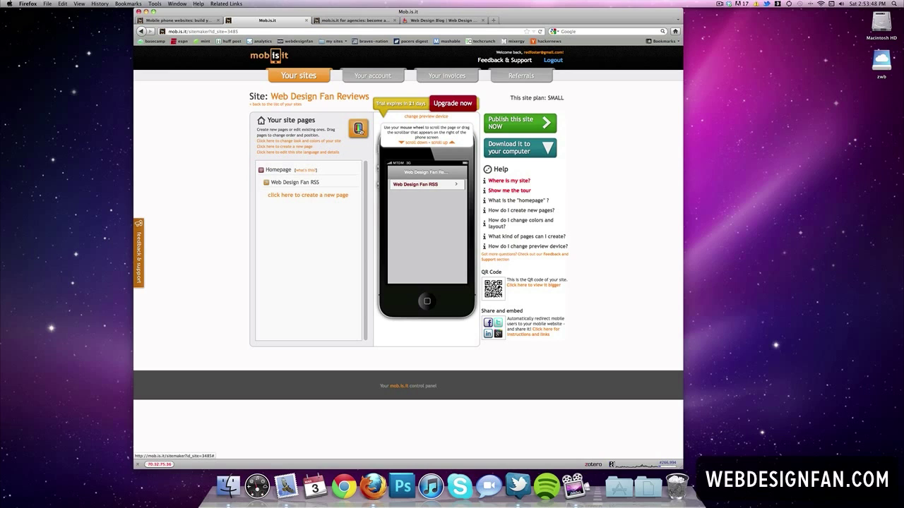
# - Apply the blue colour preset to the White Square layout and update the layout
pyautogui.click(359, 129)
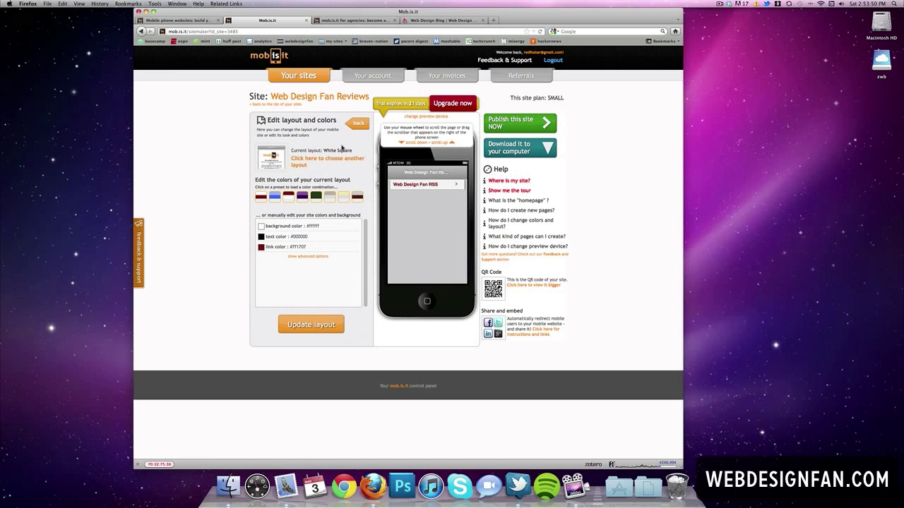
pyautogui.click(274, 197)
pyautogui.click(311, 324)
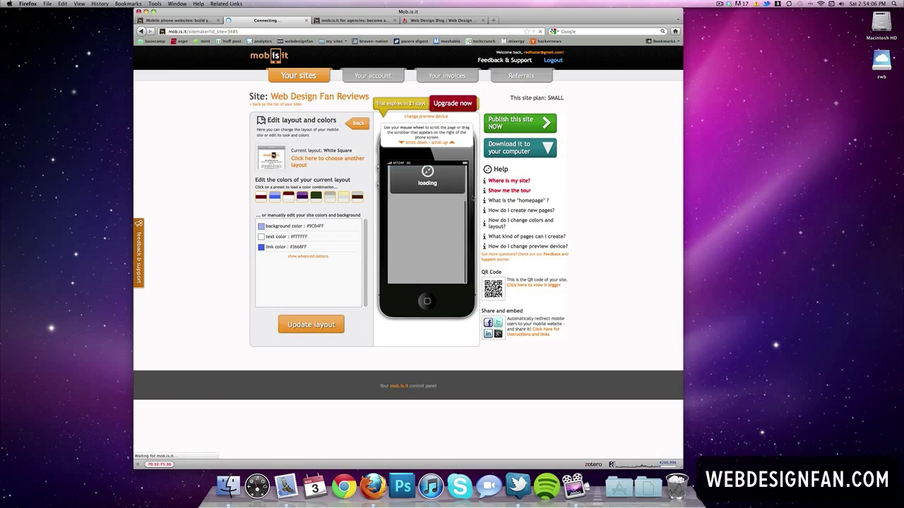
# - Browse the available layouts and switch the site to the mob.is.it layout, accepting the loss of previous colour selections
pyautogui.click(306, 158)
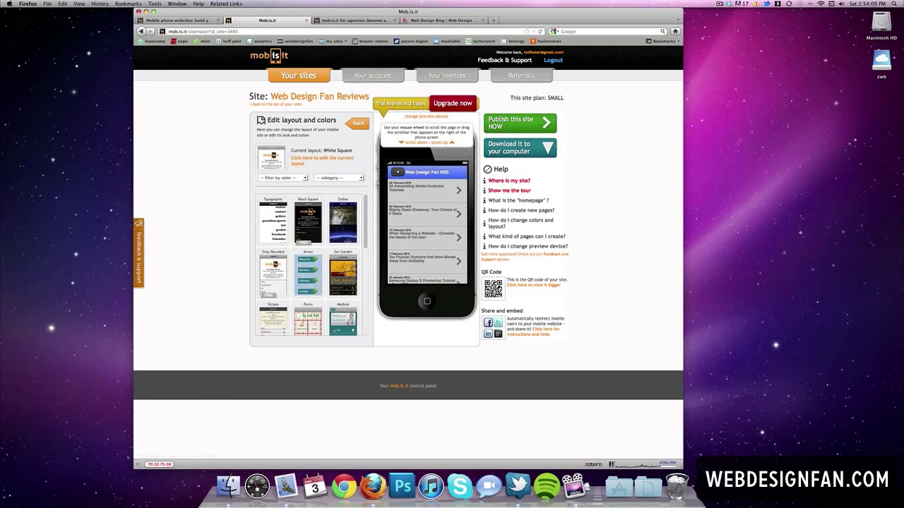
pyautogui.click(334, 178)
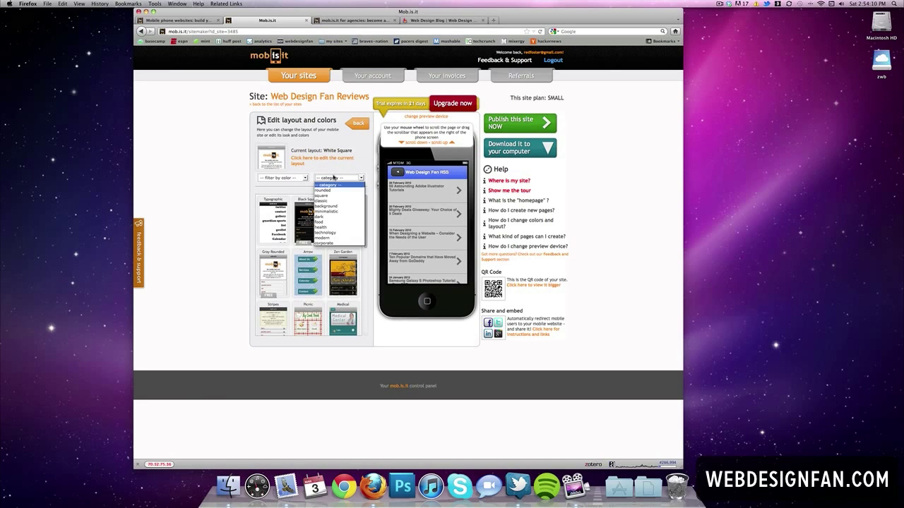
pyautogui.click(283, 178)
pyautogui.click(328, 165)
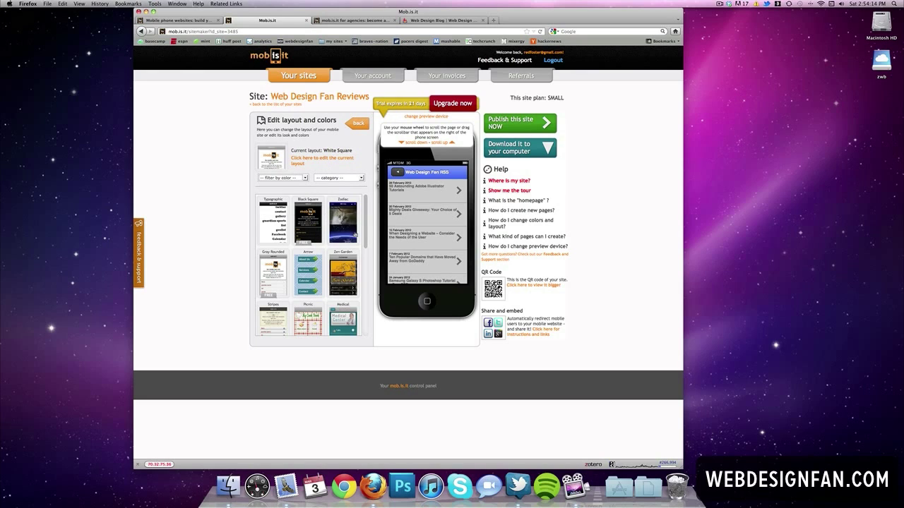
pyautogui.scroll(-3, 355, 235)
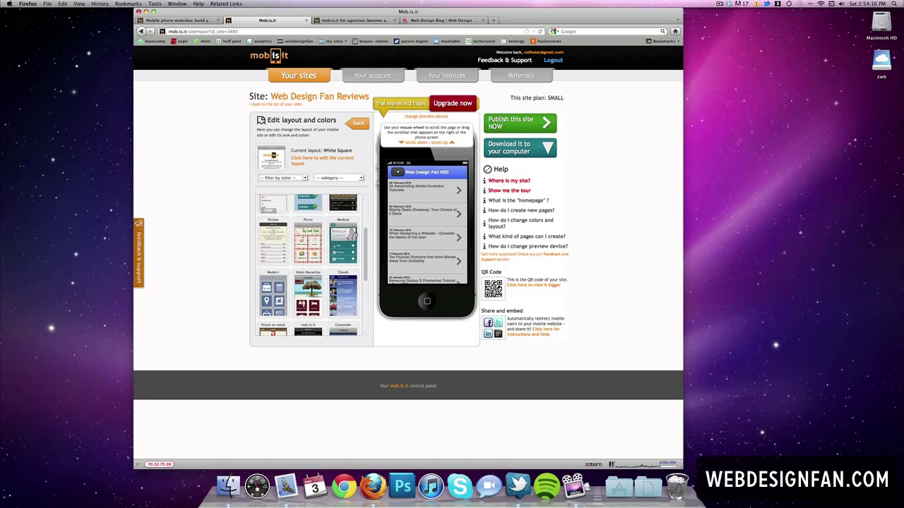
pyautogui.scroll(-2, 323, 233)
pyautogui.scroll(-2, 291, 233)
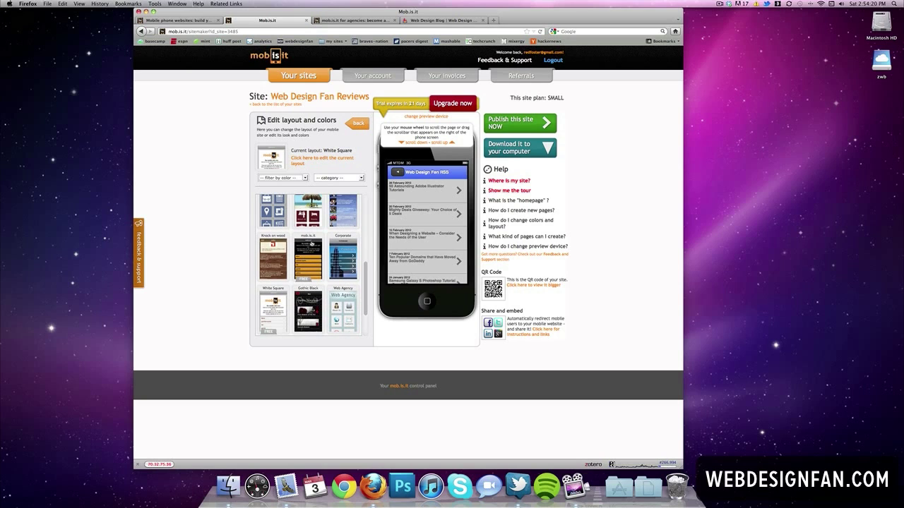
pyautogui.click(312, 246)
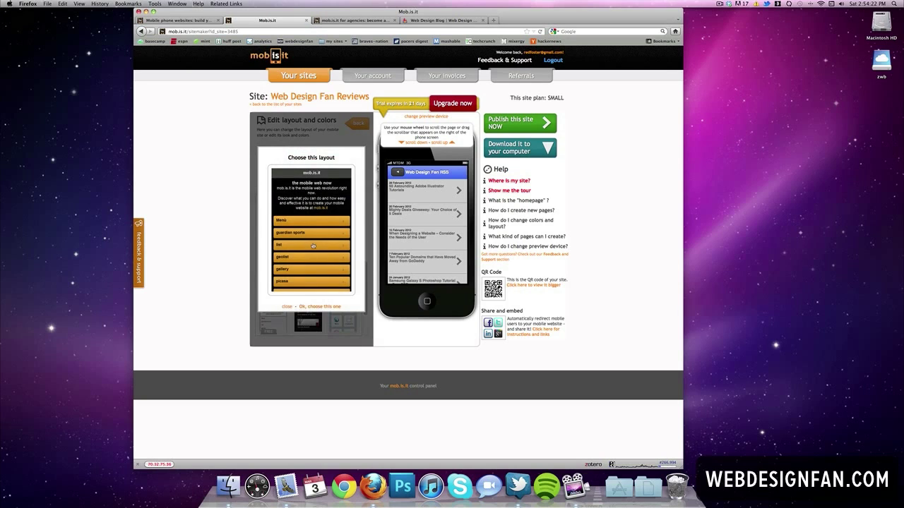
pyautogui.click(323, 310)
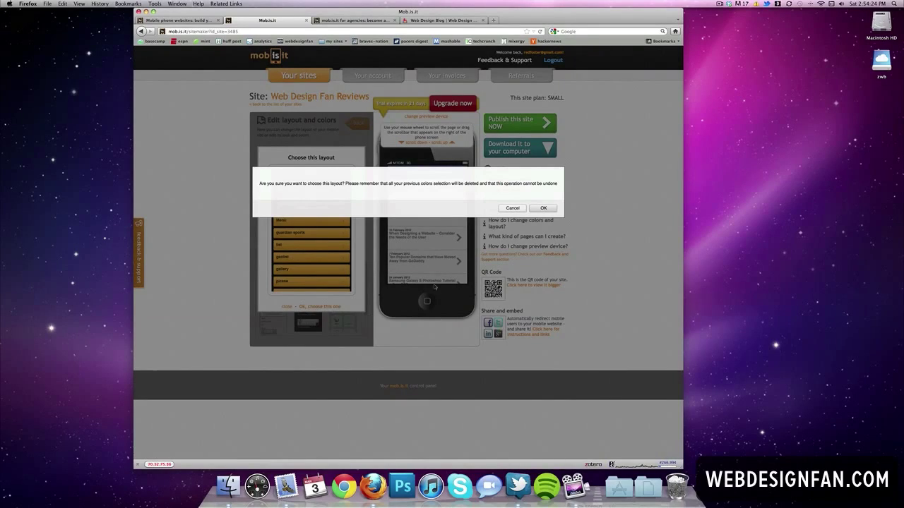
pyautogui.click(526, 210)
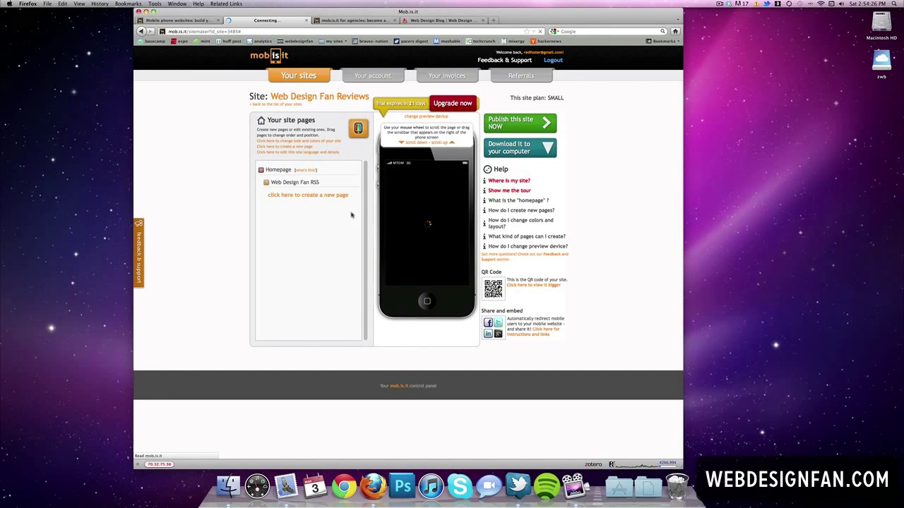
# - Examine the Web Design Fan RSS page's article list in the phone preview with the new layout
pyautogui.click(437, 187)
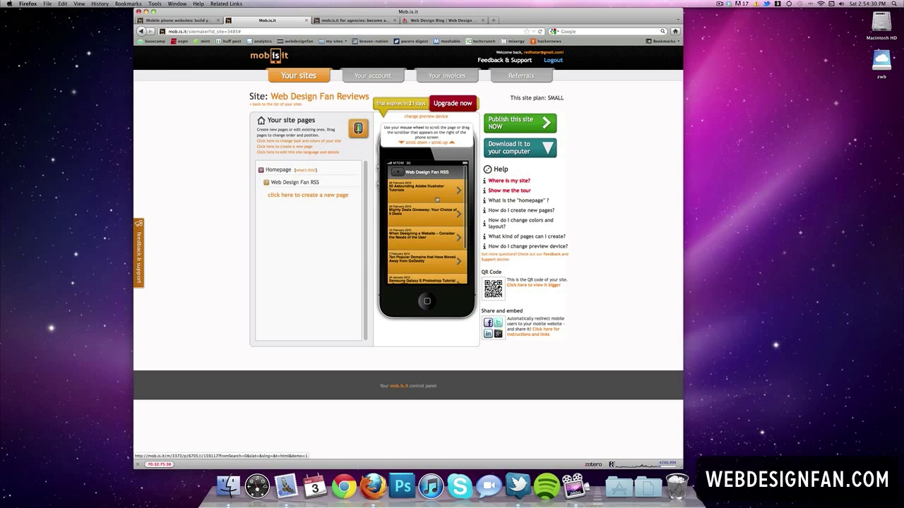
pyautogui.scroll(-3, 437, 200)
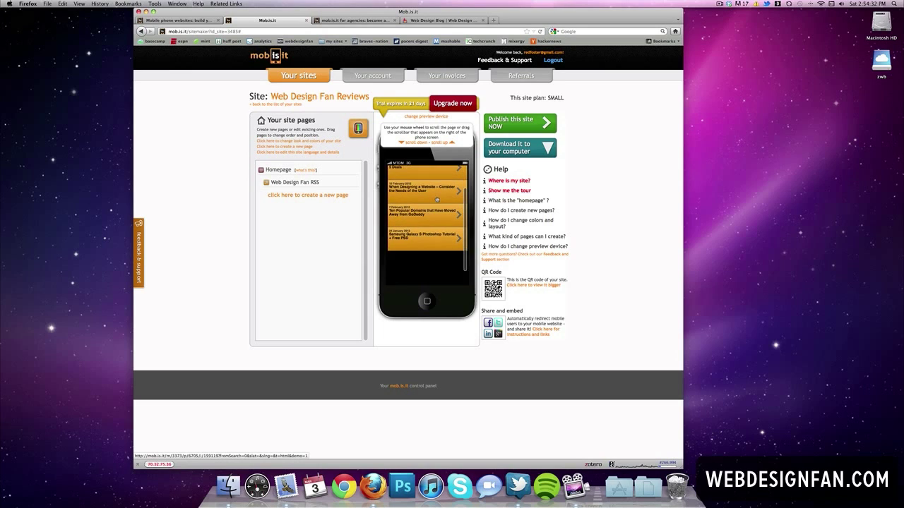
pyautogui.scroll(3, 437, 200)
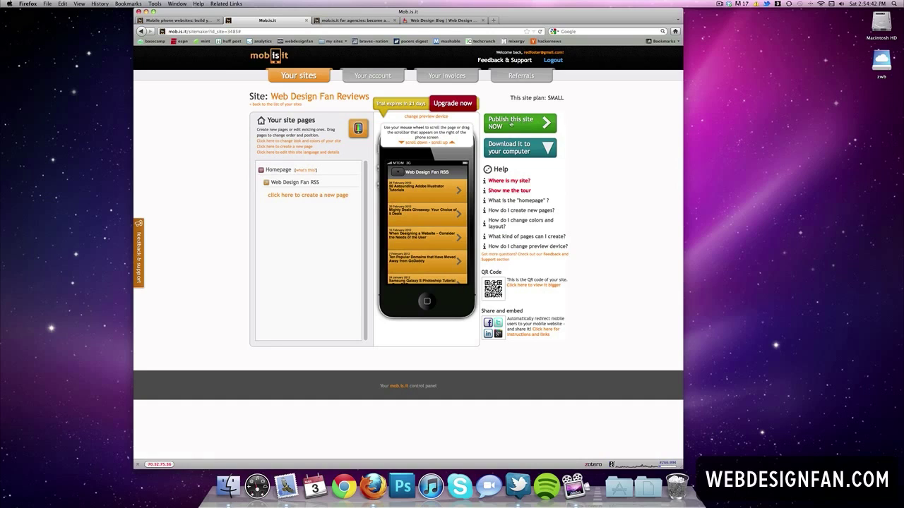
# - Publish the mobile site and highlight the mobile switcher embed code for existing pages
pyautogui.click(520, 125)
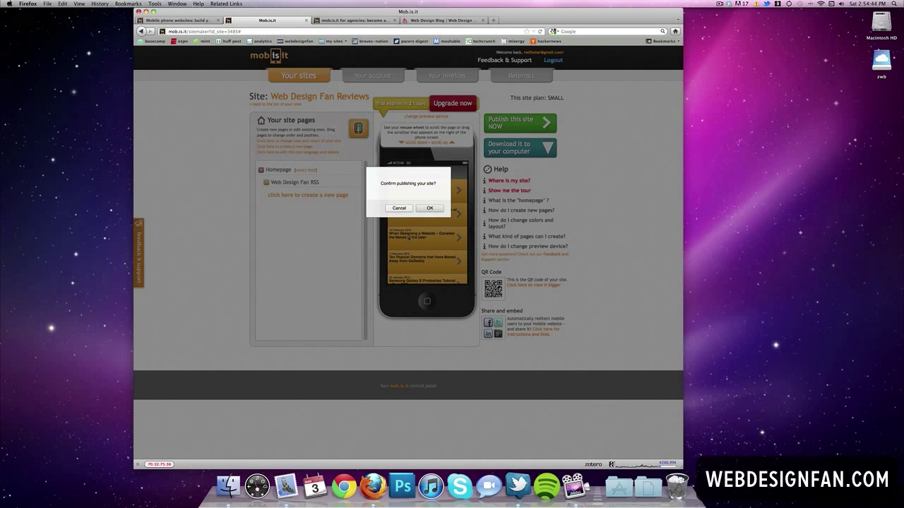
pyautogui.click(427, 208)
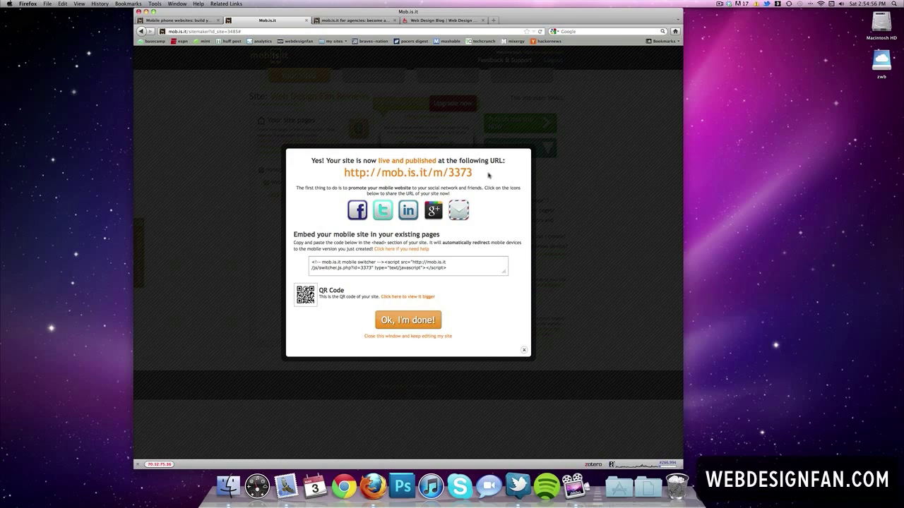
pyautogui.moveTo(448, 271); pyautogui.dragTo(297, 265)
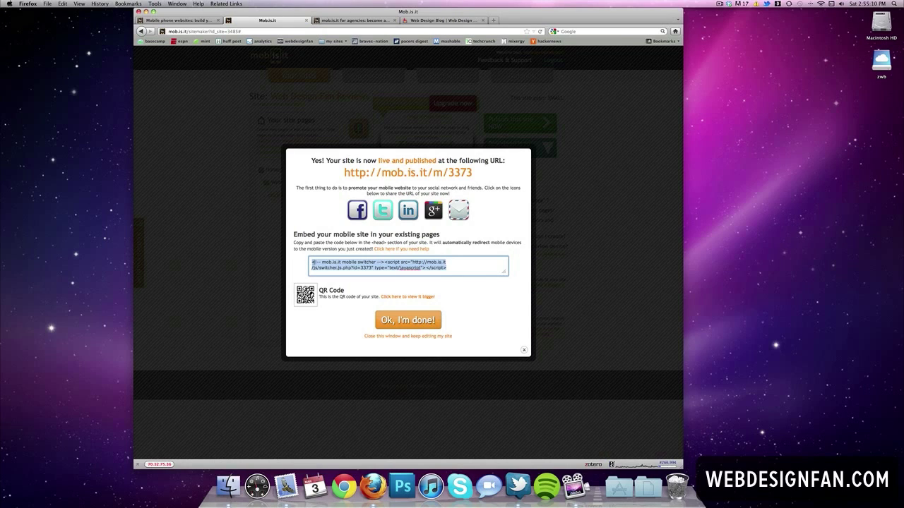
pyautogui.click(441, 231)
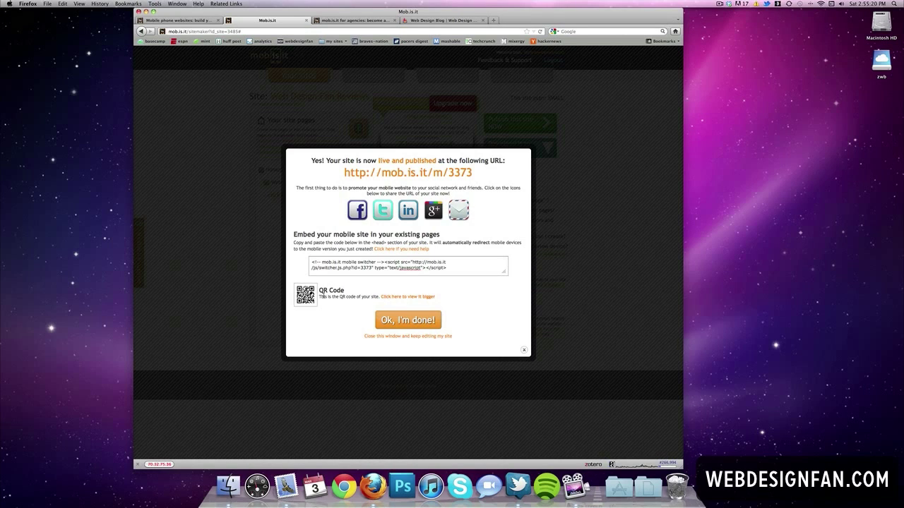
# - View the published site's enlarged QR code and its email sending option, and return to the site editor
pyautogui.click(306, 295)
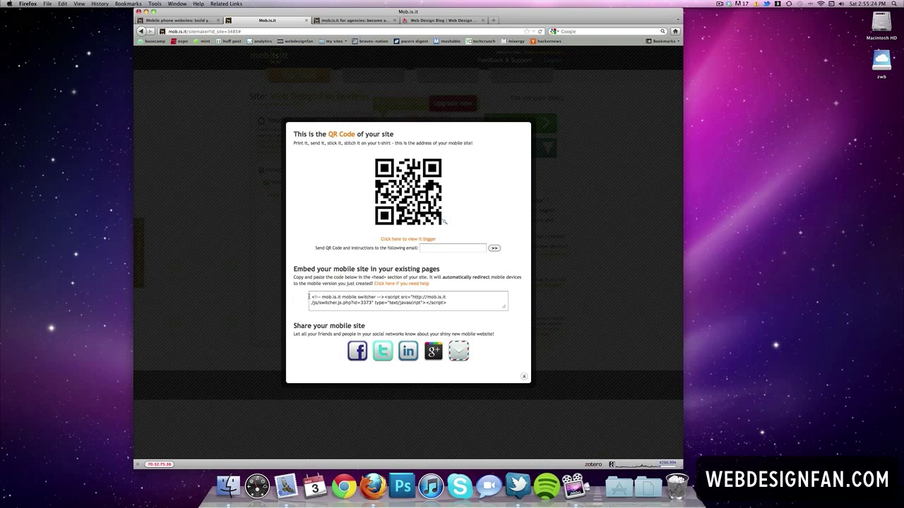
pyautogui.click(453, 248)
pyautogui.click(524, 377)
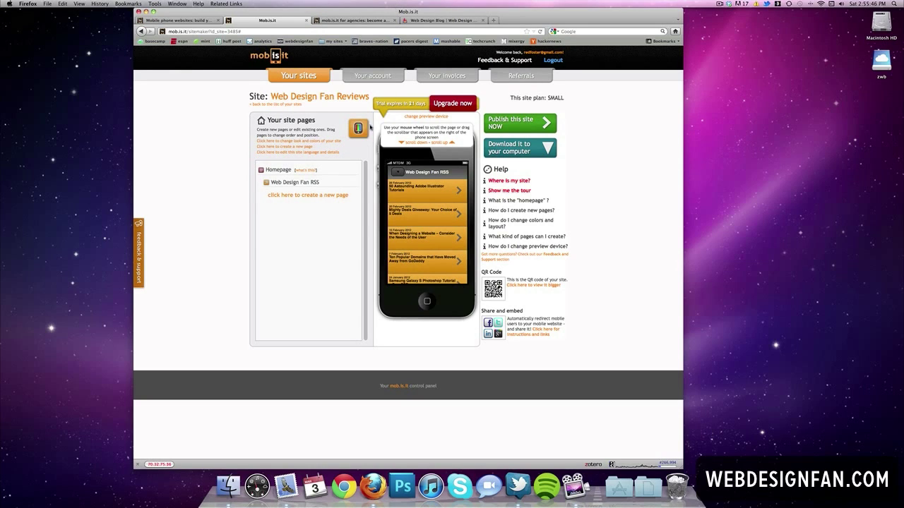
# - View the page types offered for a new page and return to the list of site pages
pyautogui.click(309, 195)
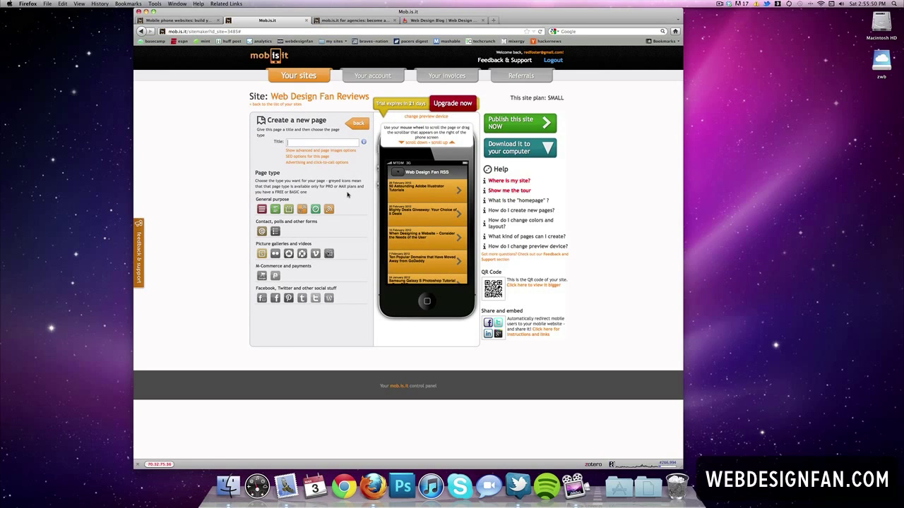
pyautogui.click(358, 124)
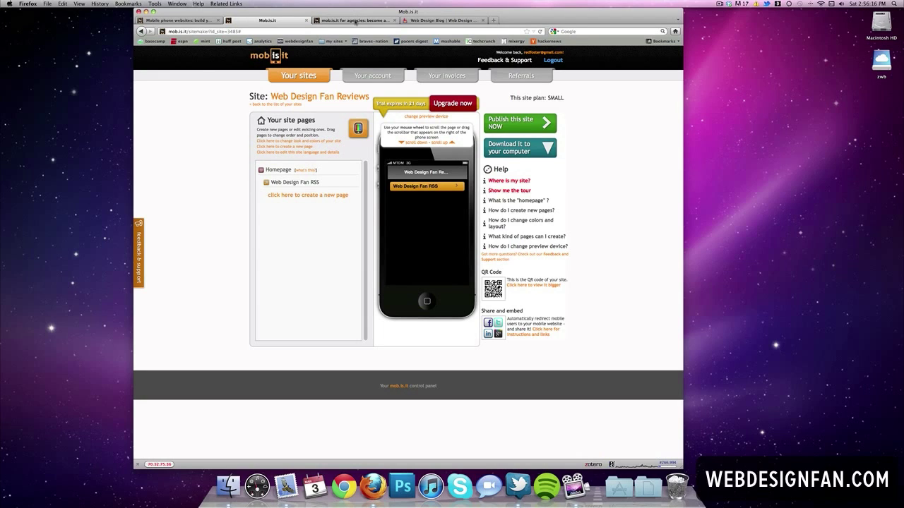
# - Examine the agency partner offer on the mob.is.it agencies page, highlighting the yearly fee and reading through the terms below it
pyautogui.click(355, 21)
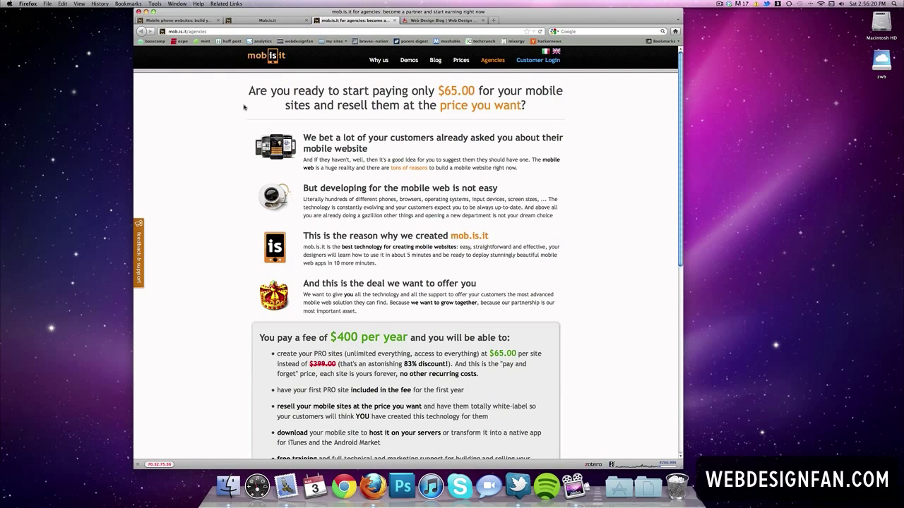
pyautogui.scroll(-5, 257, 112)
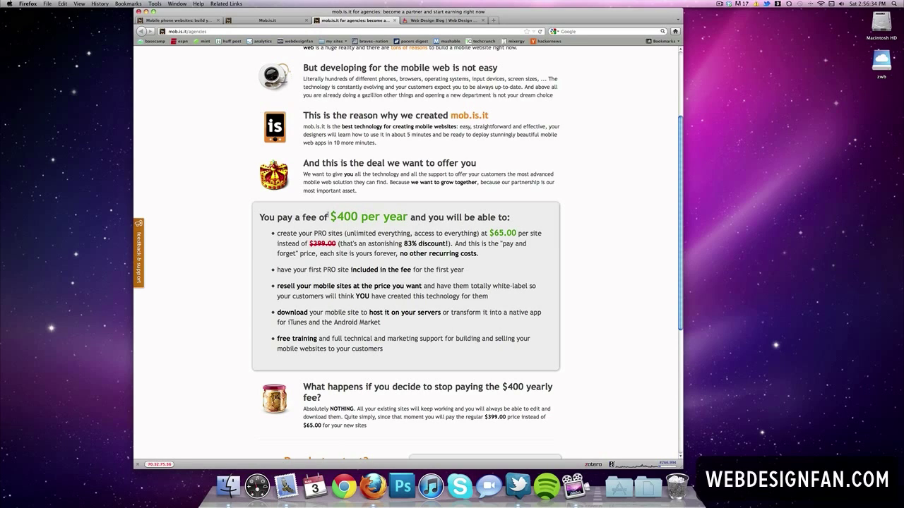
pyautogui.moveTo(329, 216); pyautogui.dragTo(410, 218)
pyautogui.click(409, 218)
pyautogui.scroll(-5, 372, 244)
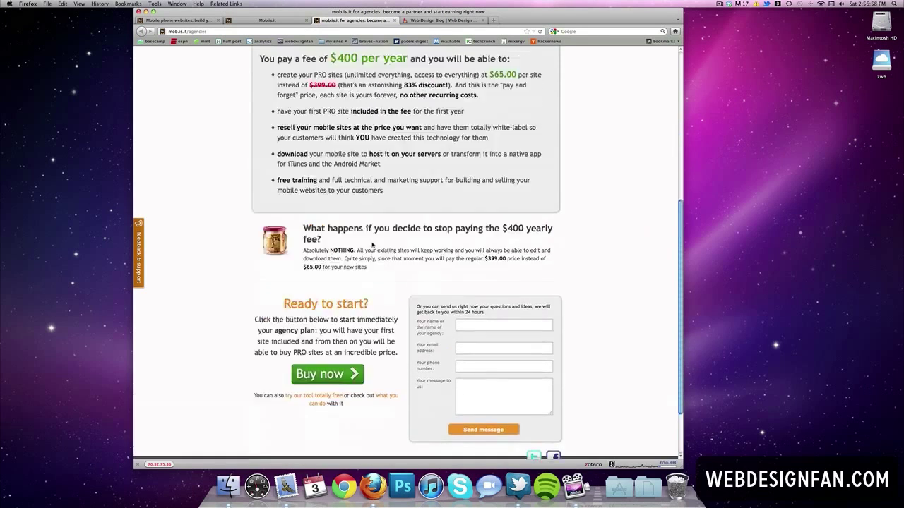
# - Review the agencies page again from its headline down to the contact form and footer, and return to the site editor
pyautogui.scroll(9, 372, 243)
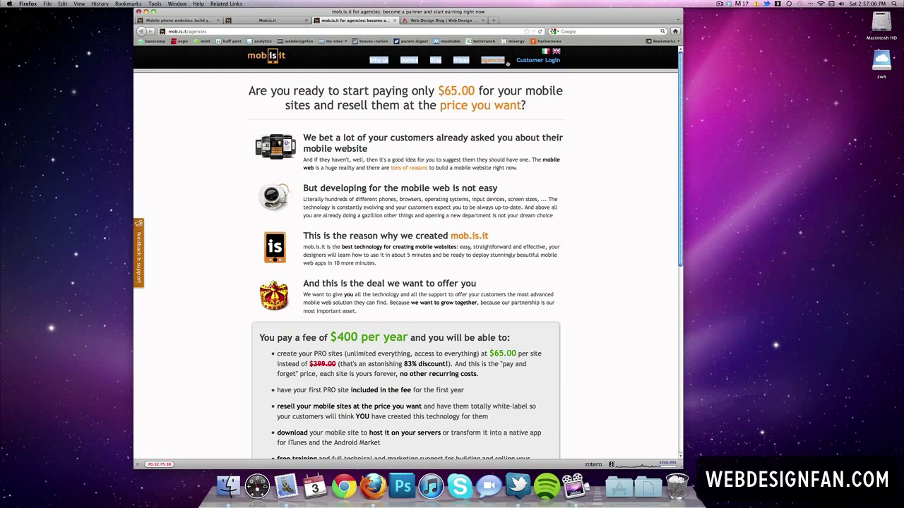
pyautogui.scroll(-8, 424, 97)
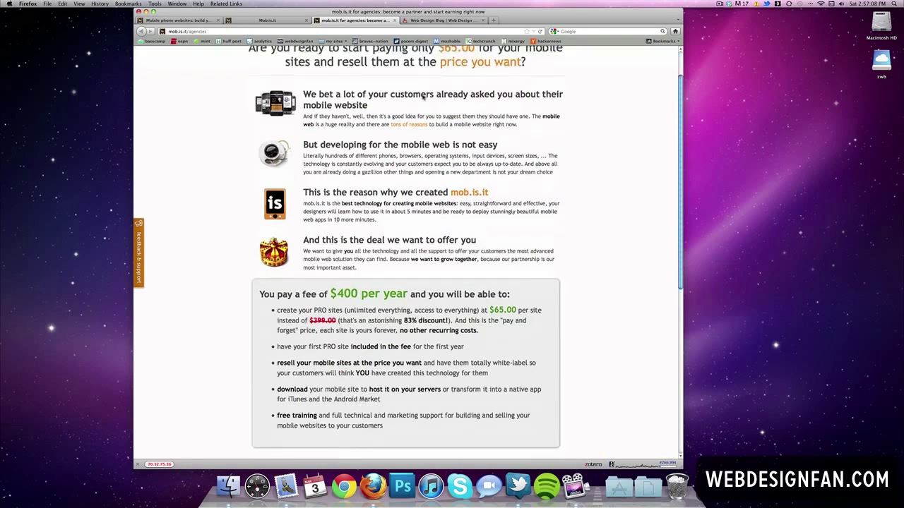
pyautogui.scroll(-2, 422, 97)
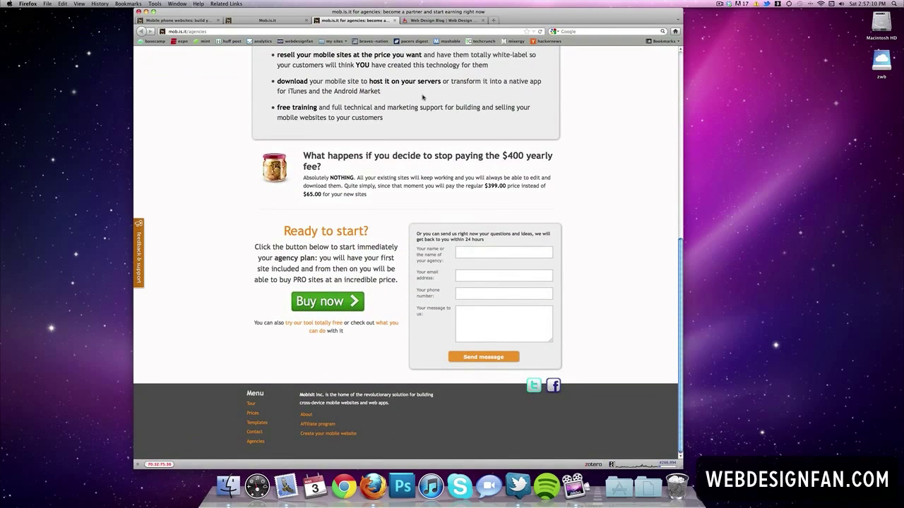
pyautogui.scroll(10, 422, 98)
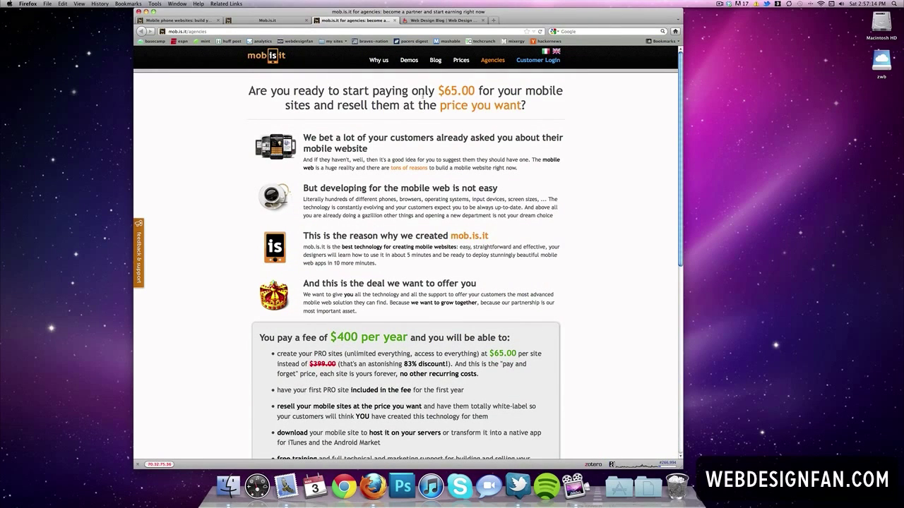
pyautogui.click(274, 20)
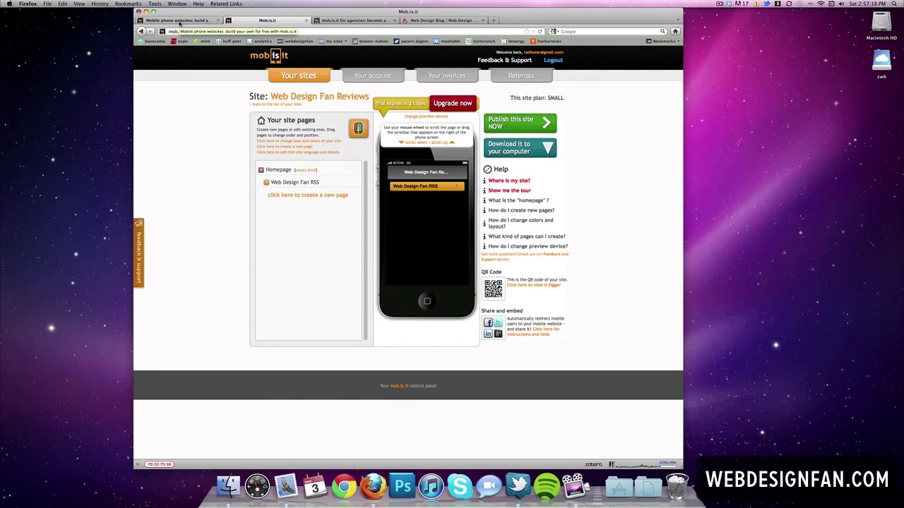